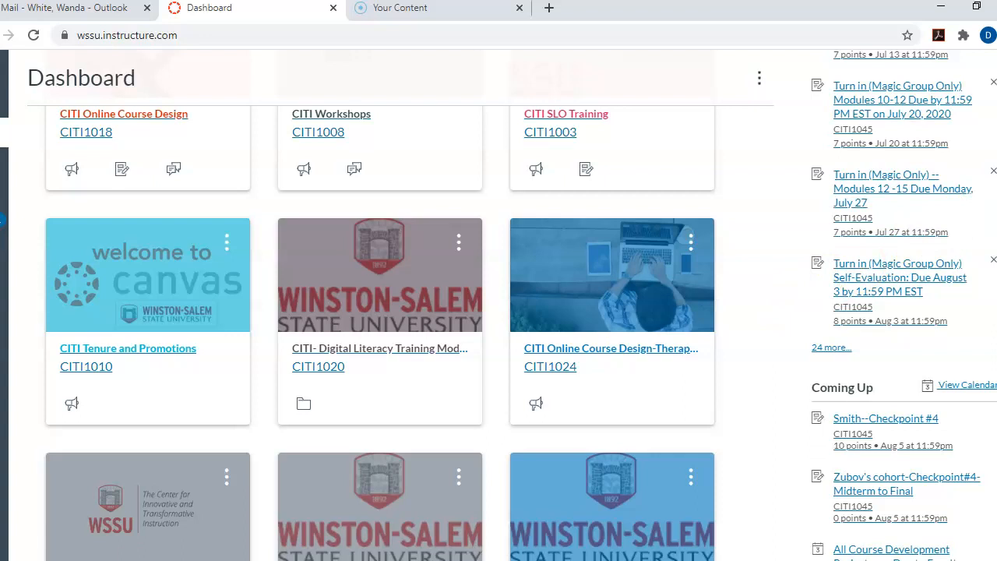
# Open the CITI- Digital Literacy Training Module course (CITI1020) from the dashboard
pyautogui.scroll(-2, 949, 225)
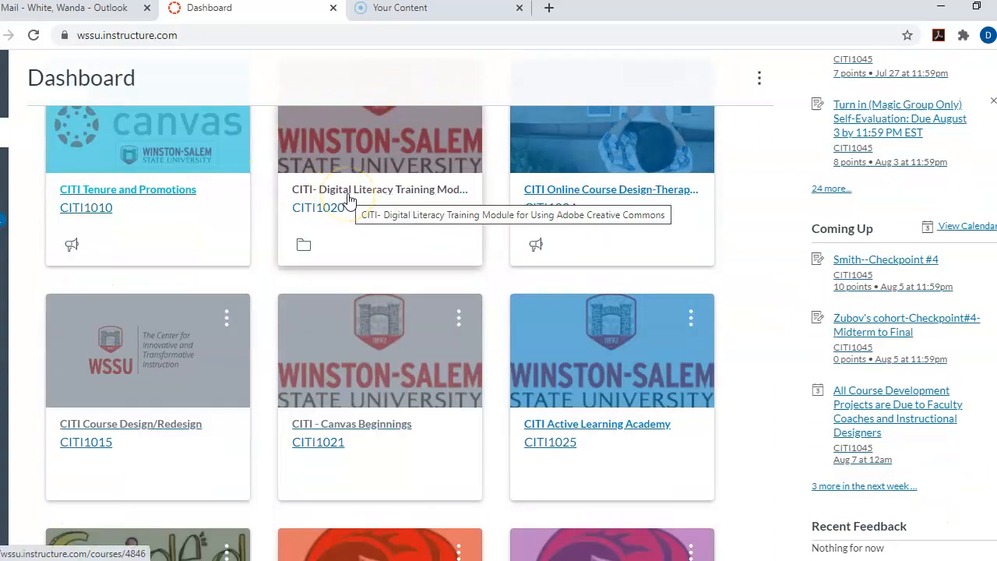
pyautogui.click(375, 187)
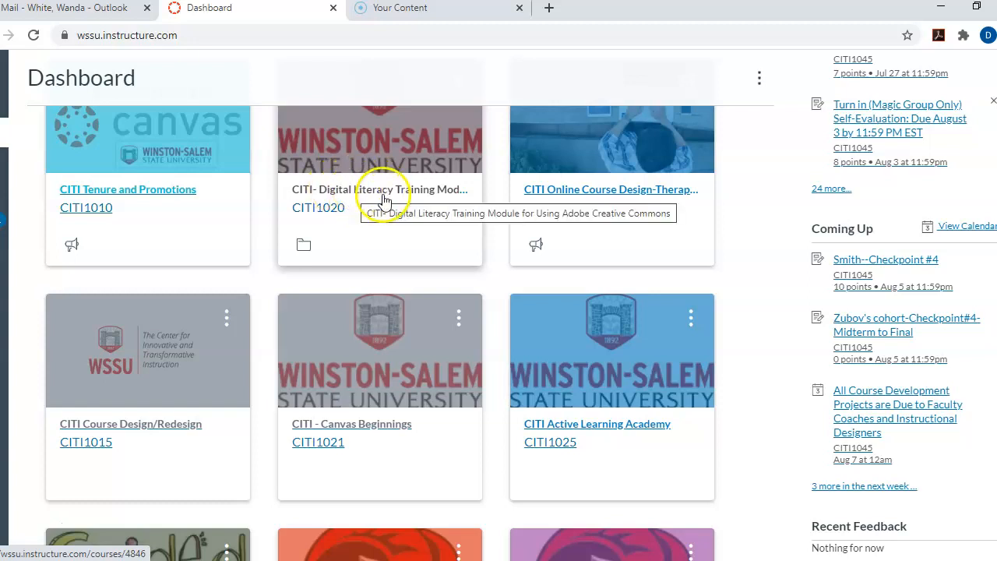
pyautogui.click(383, 198)
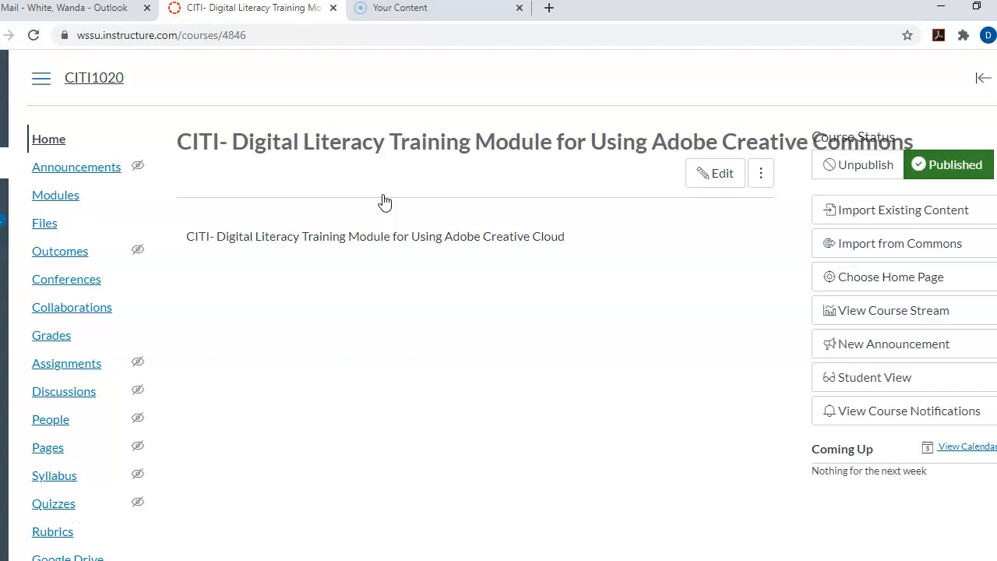
# Open the course settings and start sharing the course to Commons
pyautogui.scroll(-2, 980, 190)
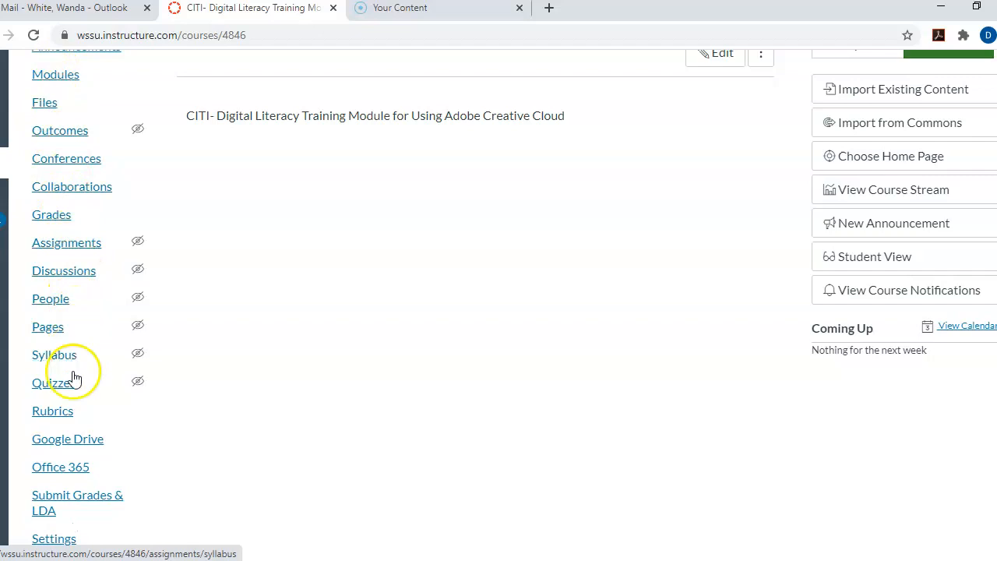
pyautogui.click(54, 539)
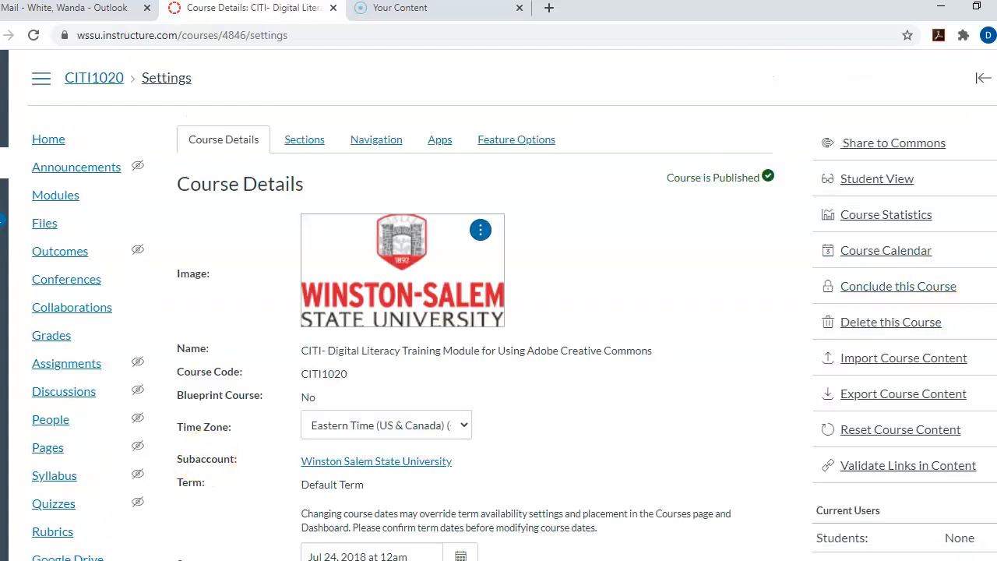
pyautogui.scroll(-3, 498, 311)
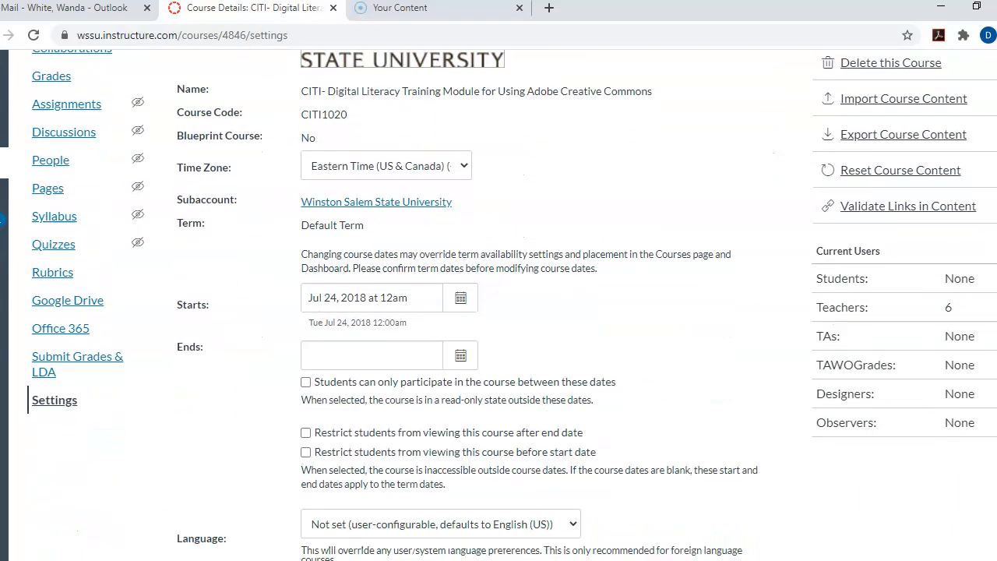
pyautogui.scroll(3, 499, 312)
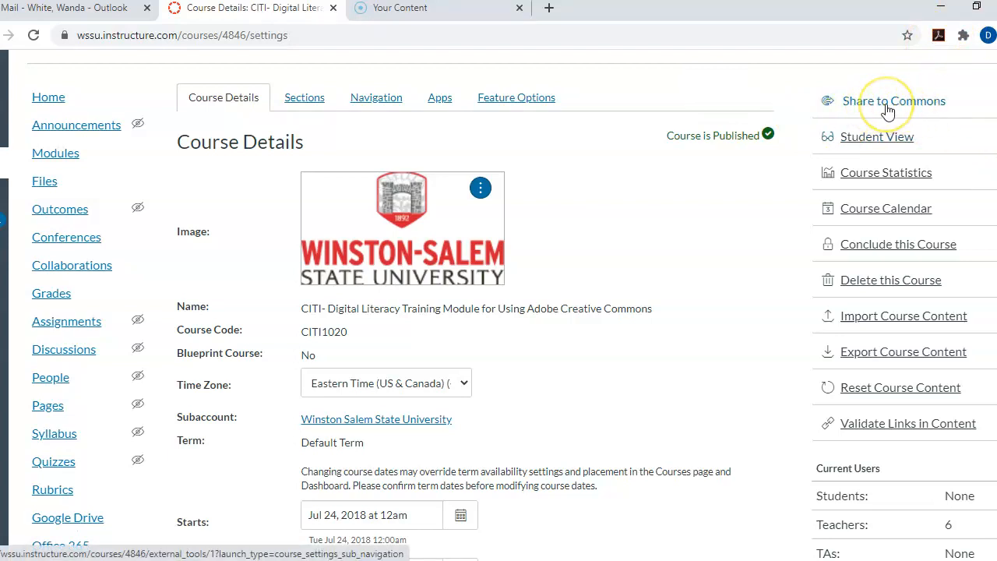
pyautogui.click(896, 104)
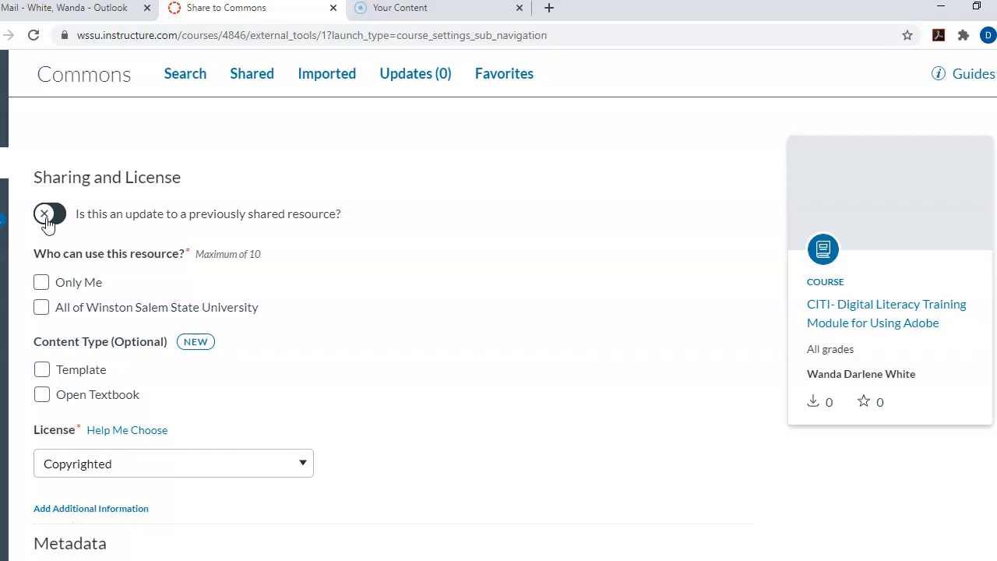
pyautogui.click(53, 220)
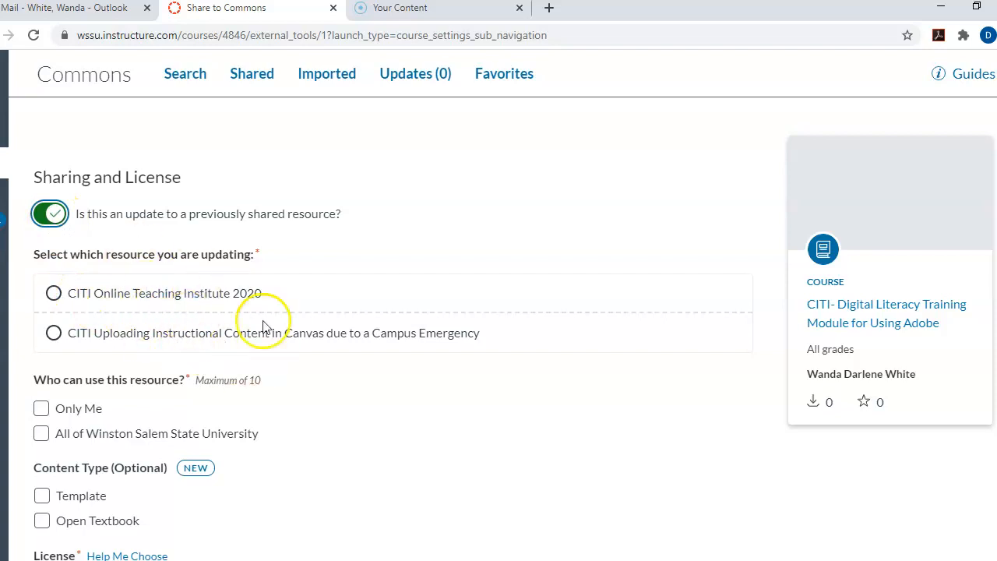
pyautogui.click(51, 215)
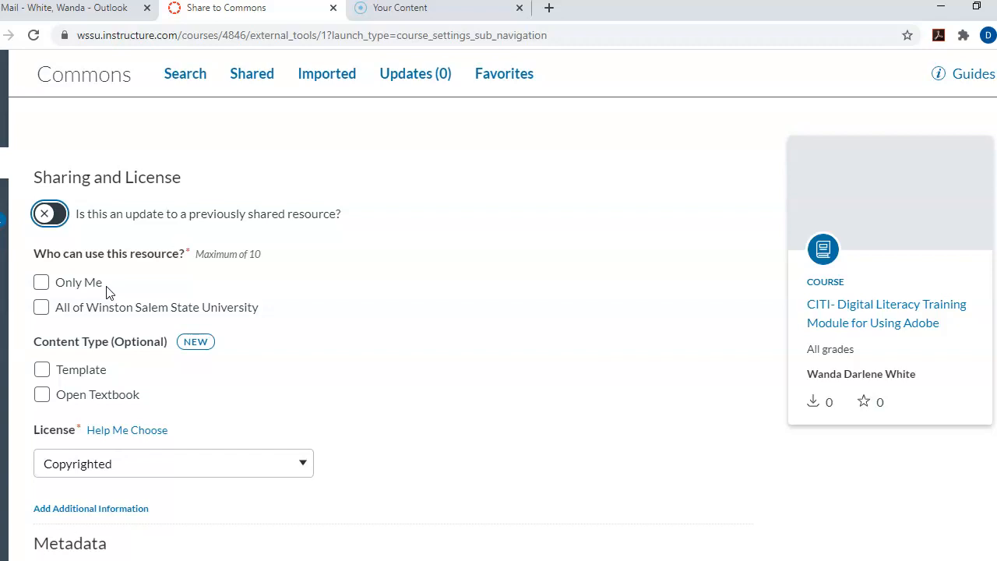
pyautogui.click(43, 283)
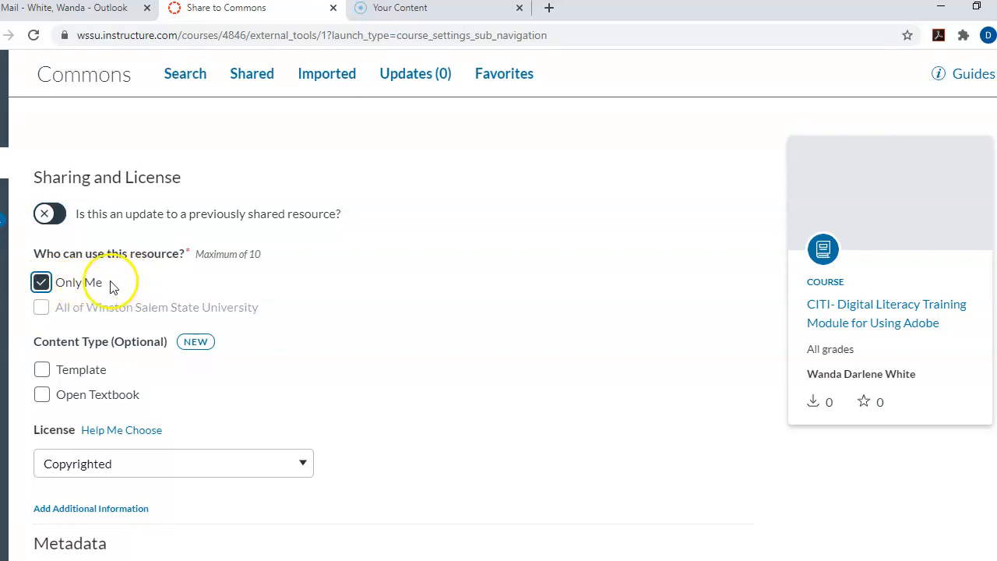
pyautogui.click(41, 283)
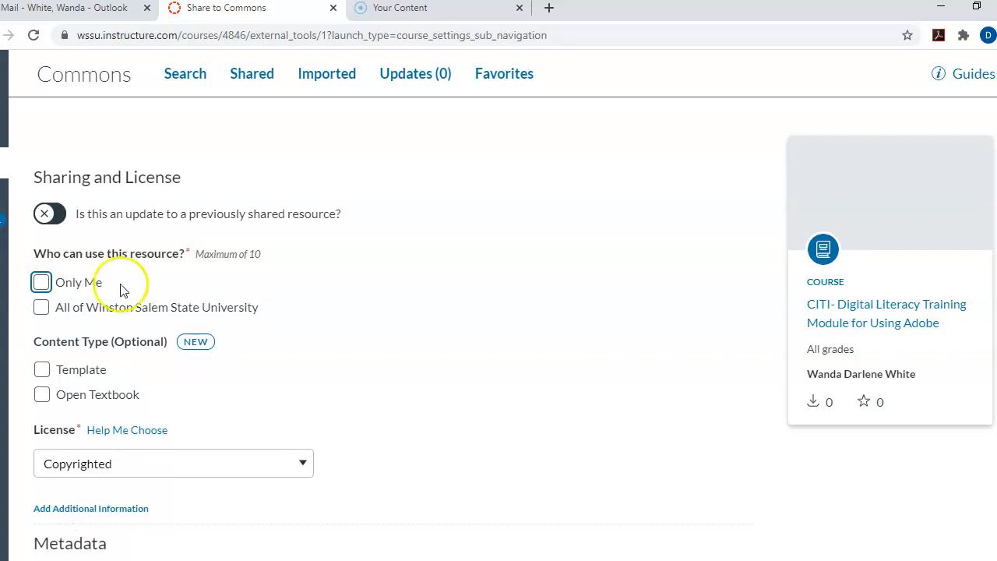
pyautogui.click(41, 283)
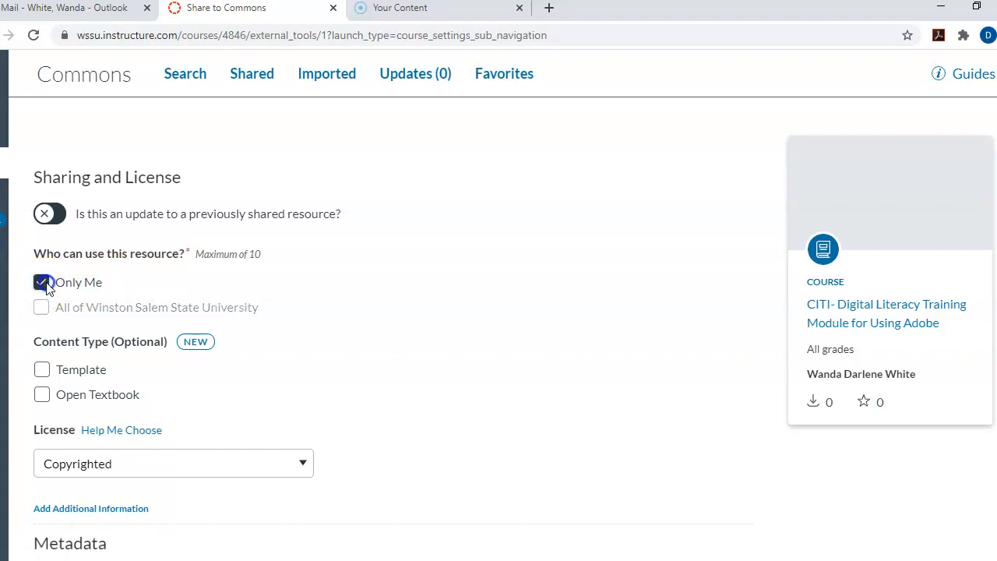
pyautogui.click(45, 286)
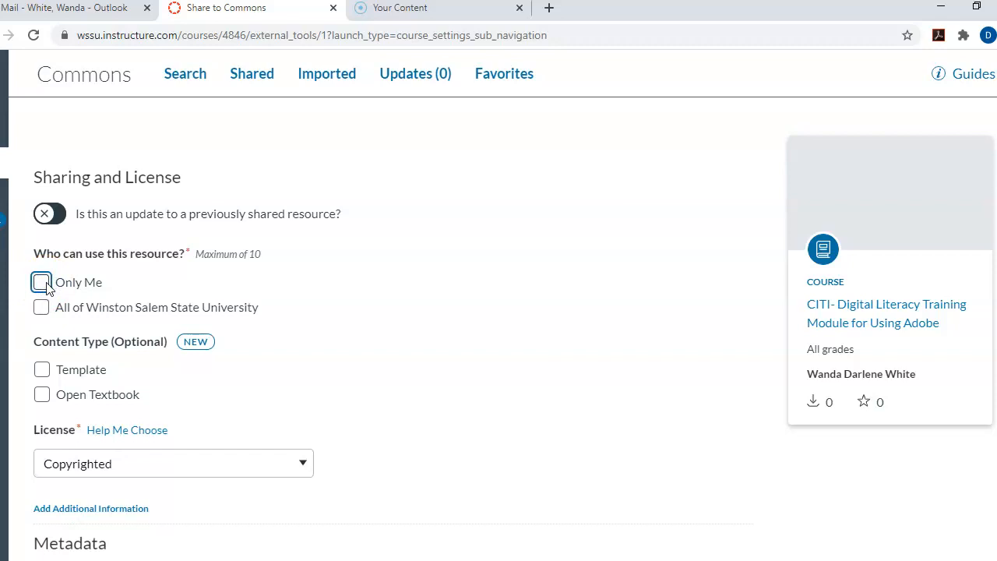
# Allow all of Winston Salem State University to use the resource, leaving the Template content type unselected
pyautogui.click(43, 308)
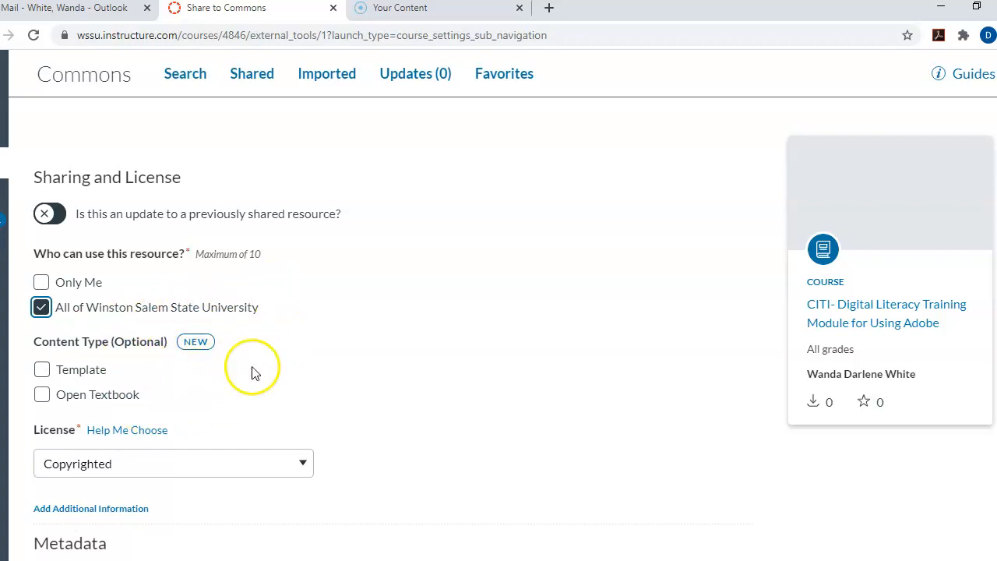
pyautogui.click(42, 371)
pyautogui.click(42, 370)
# Review the available licenses and set the resource's license to Public Domain
pyautogui.scroll(-2, 390, 311)
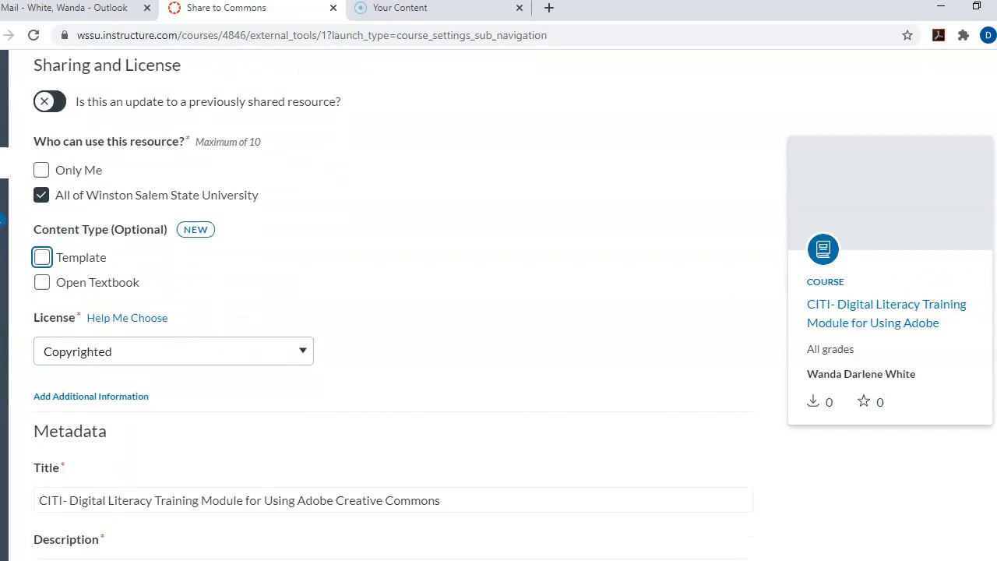
pyautogui.scroll(-1, 390, 312)
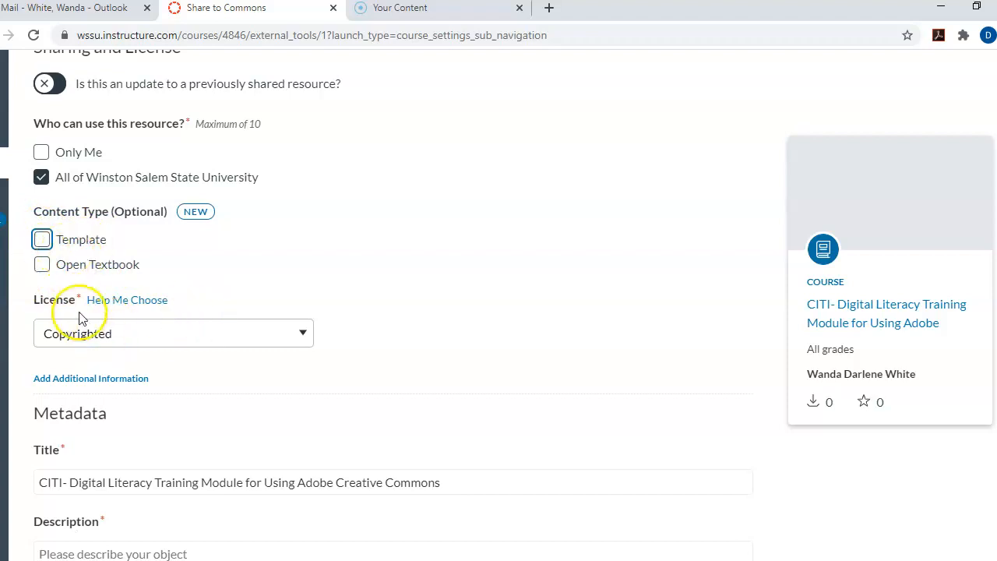
pyautogui.click(164, 334)
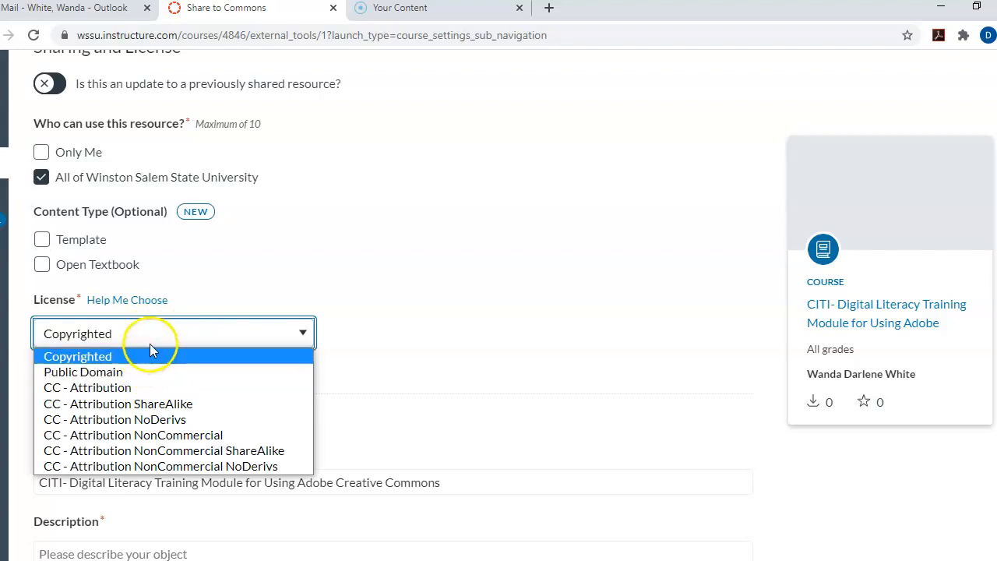
pyautogui.click(149, 341)
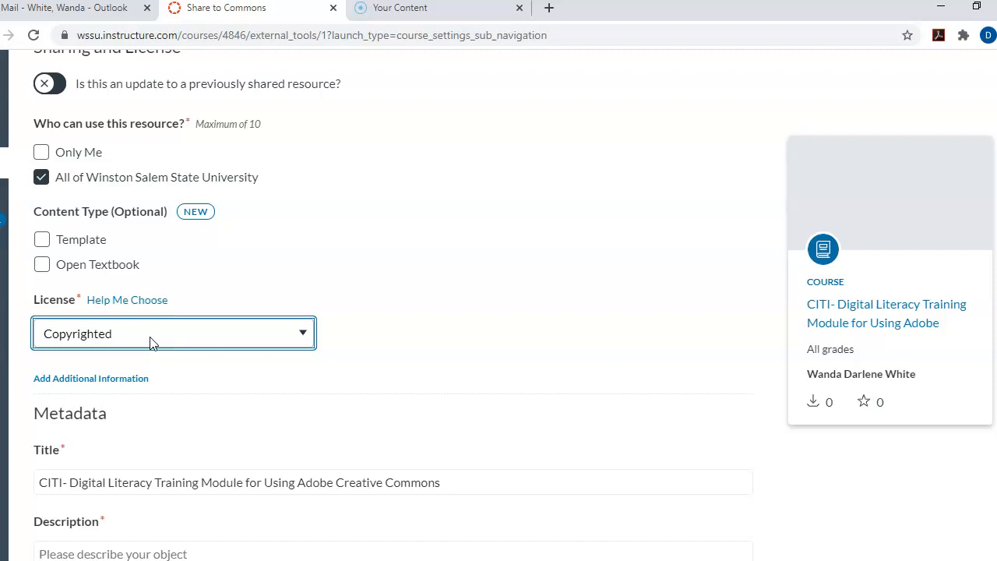
pyautogui.click(161, 331)
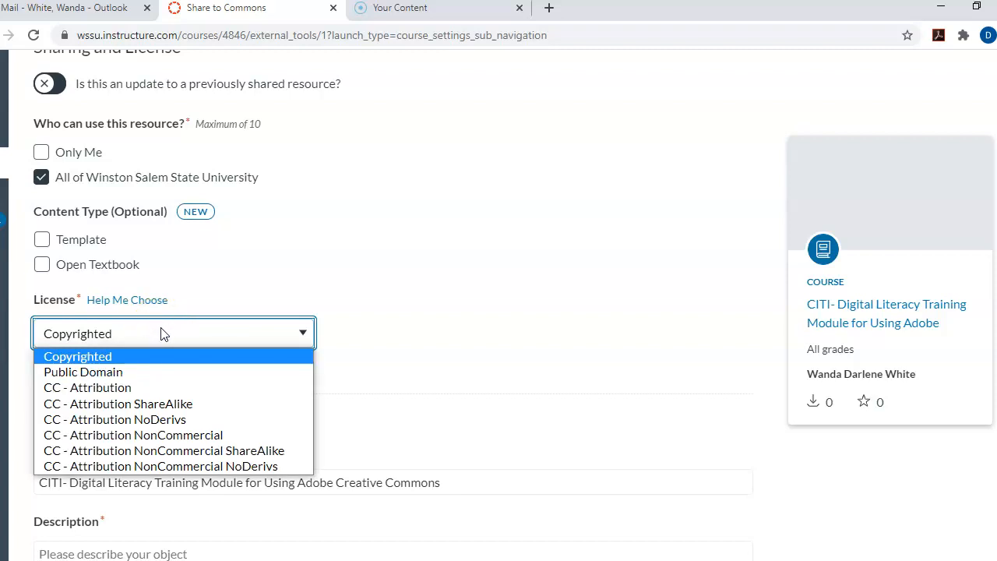
pyautogui.click(162, 332)
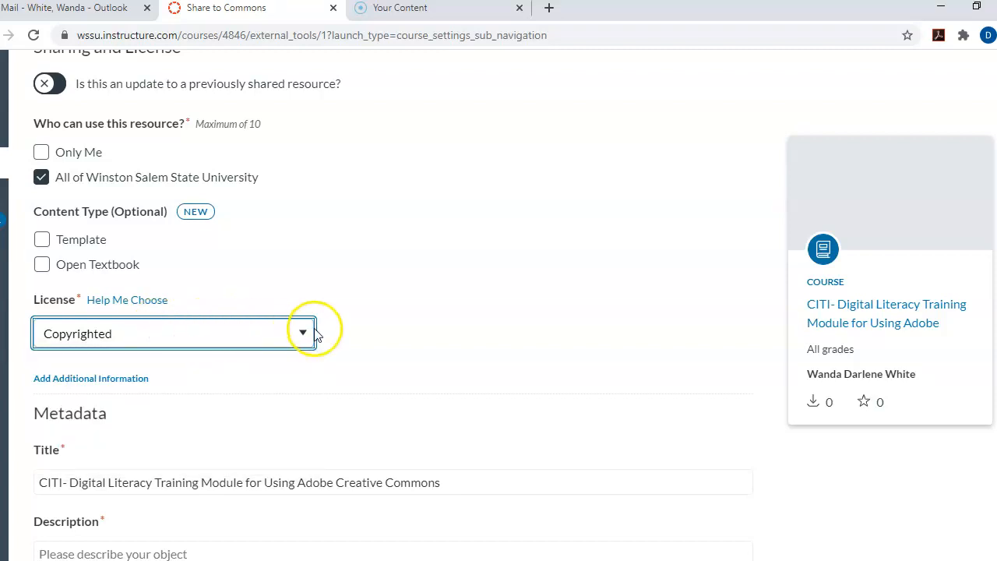
pyautogui.click(177, 340)
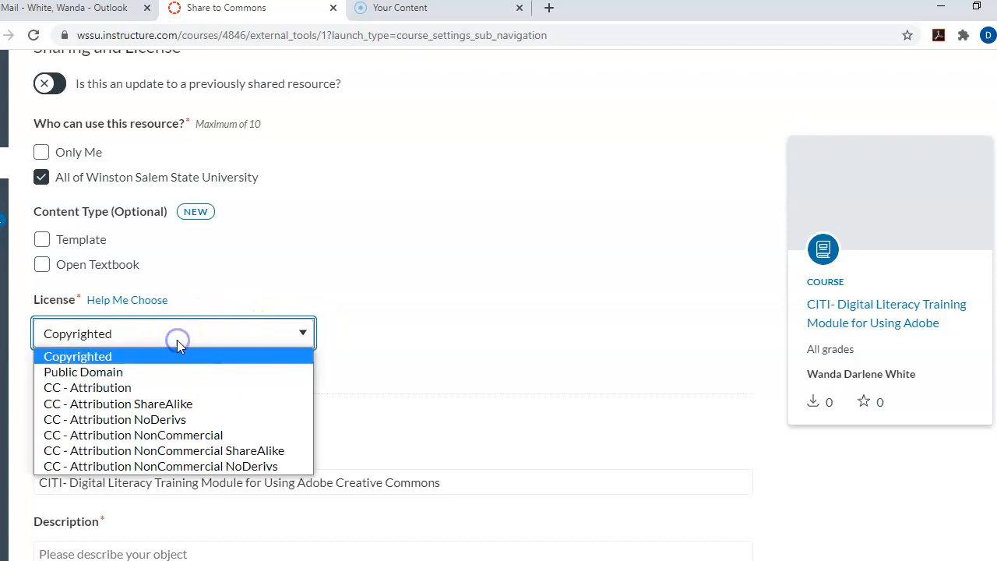
pyautogui.click(169, 370)
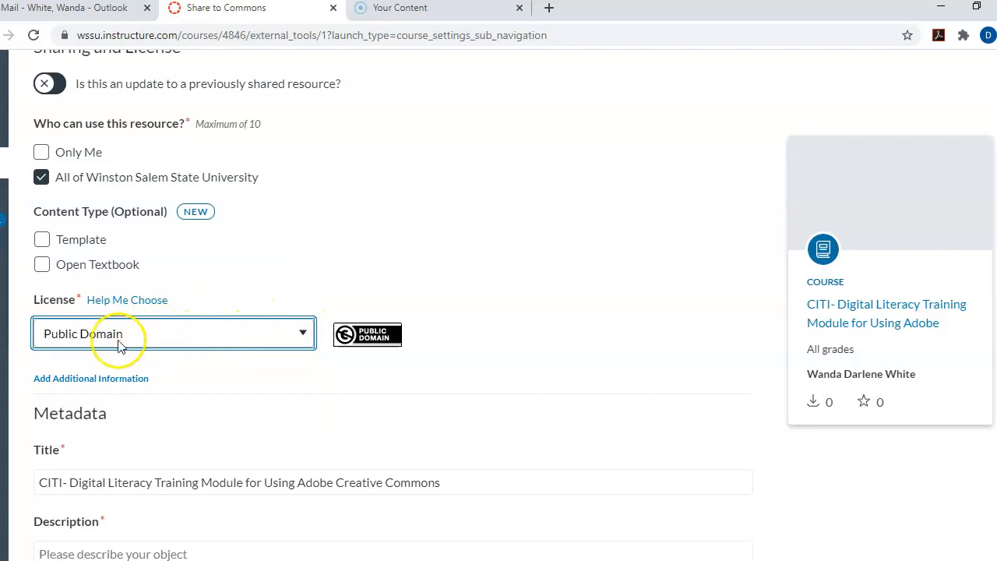
# Keep the chosen license and mark the resource's content type as Open Textbook
pyautogui.click(302, 332)
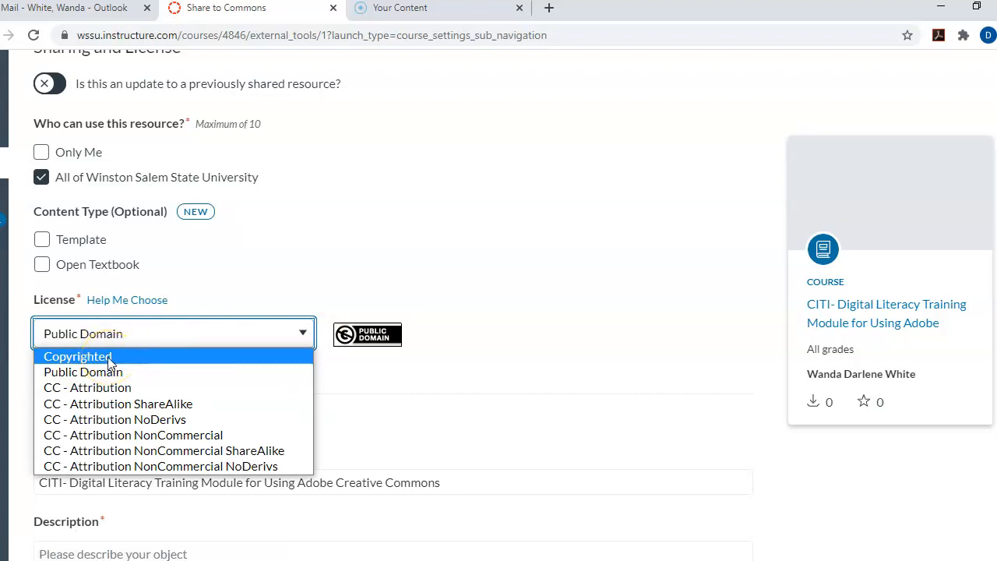
pyautogui.click(421, 265)
pyautogui.click(385, 269)
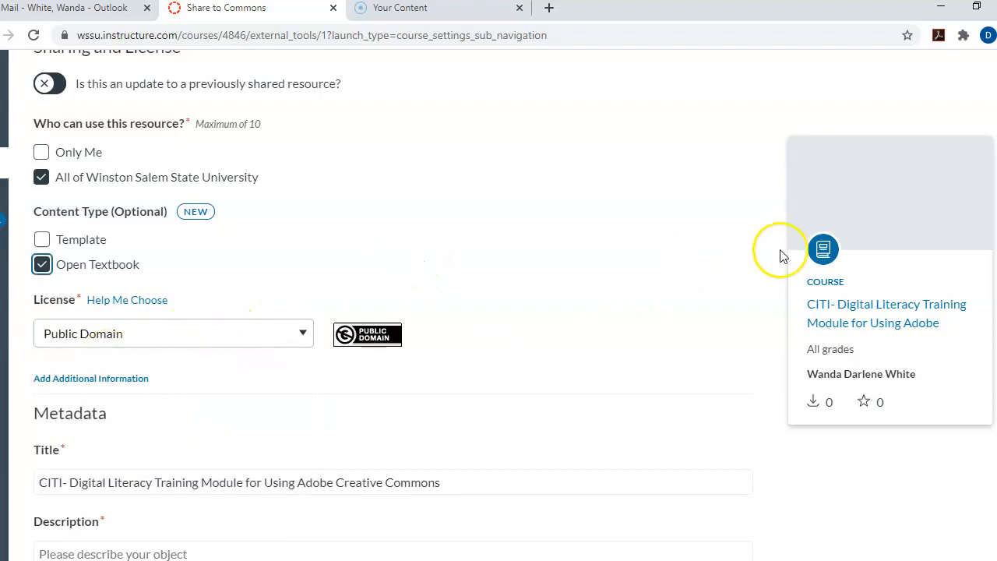
# Keep the existing title and enter the description "This course is training modules for digital literacy."
pyautogui.scroll(-3, 783, 257)
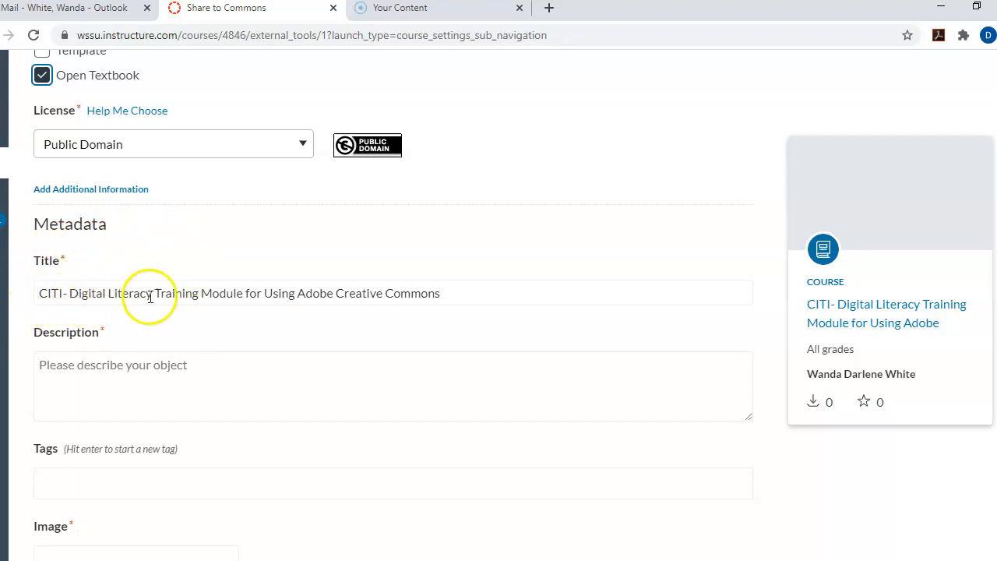
pyautogui.click(482, 293)
pyautogui.moveTo(460, 293); pyautogui.dragTo(39, 304)
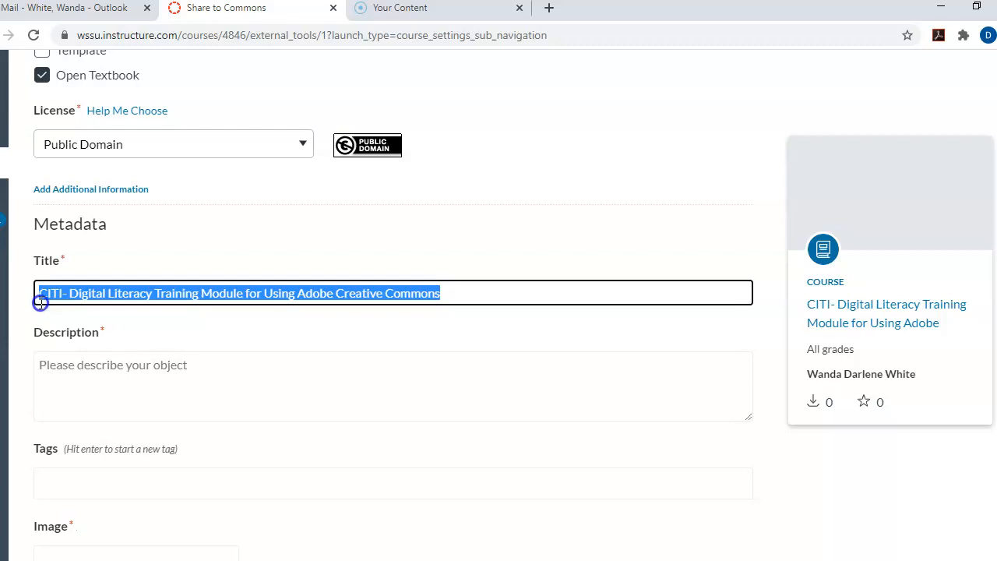
pyautogui.click(82, 378)
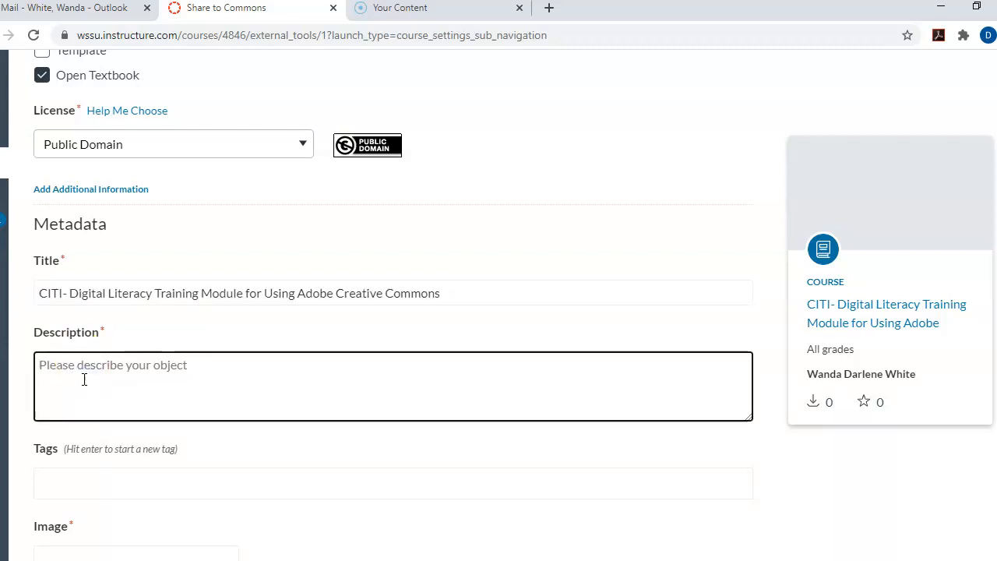
pyautogui.write('This course ')
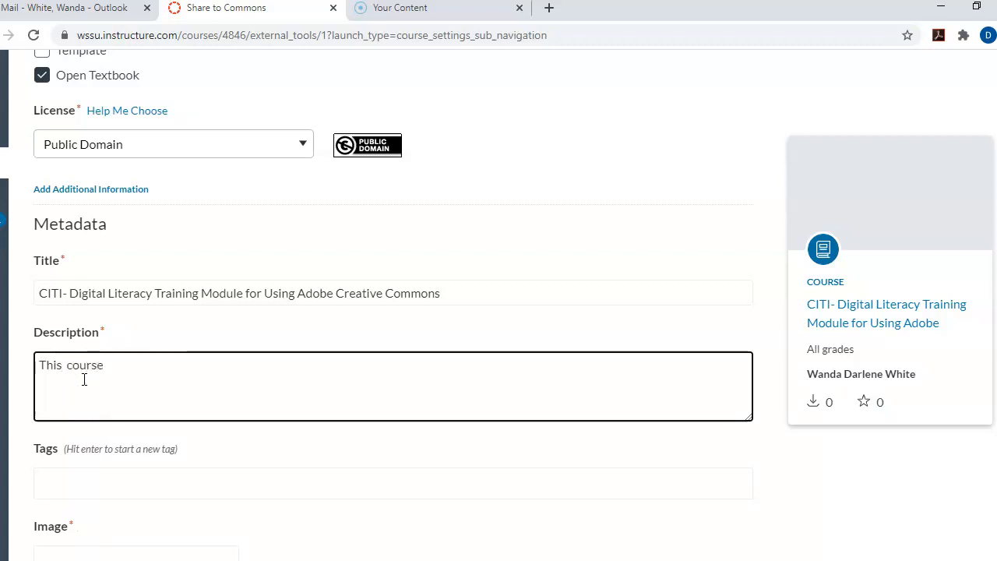
pyautogui.write('is')
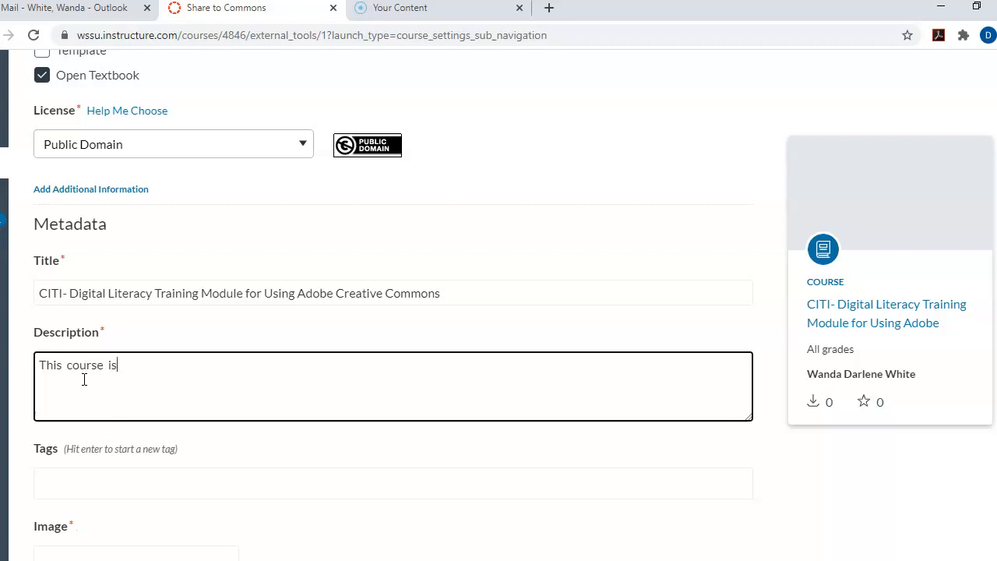
pyautogui.write(' o')
pyautogui.press('BackSpace')
pyautogui.write('tra')
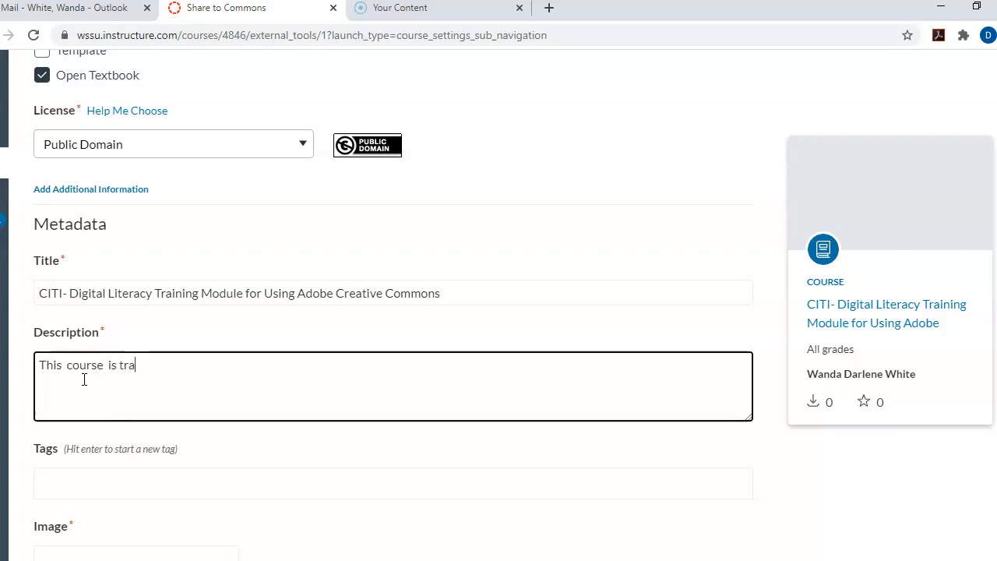
pyautogui.write('ining modules ')
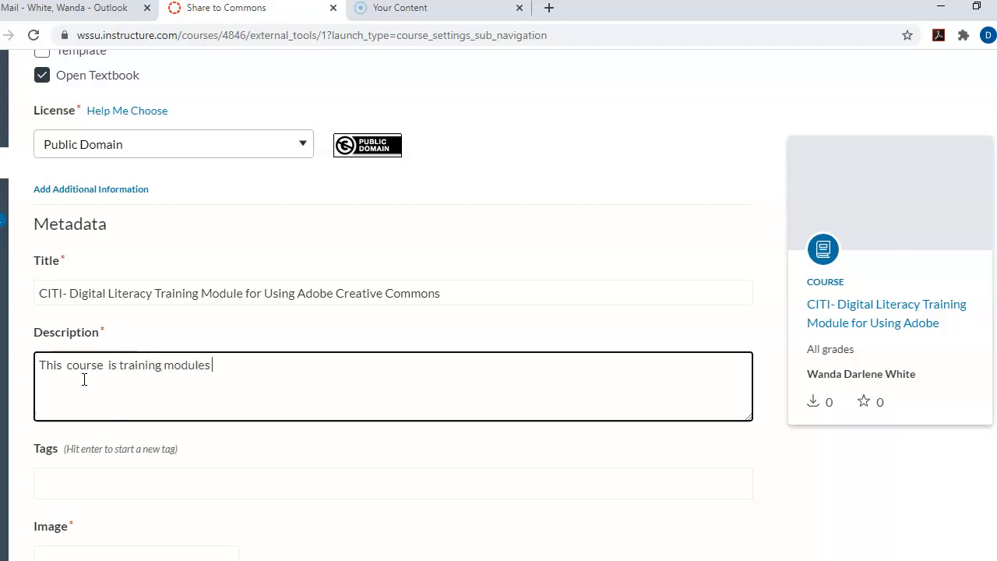
pyautogui.write('for digital literacy.')
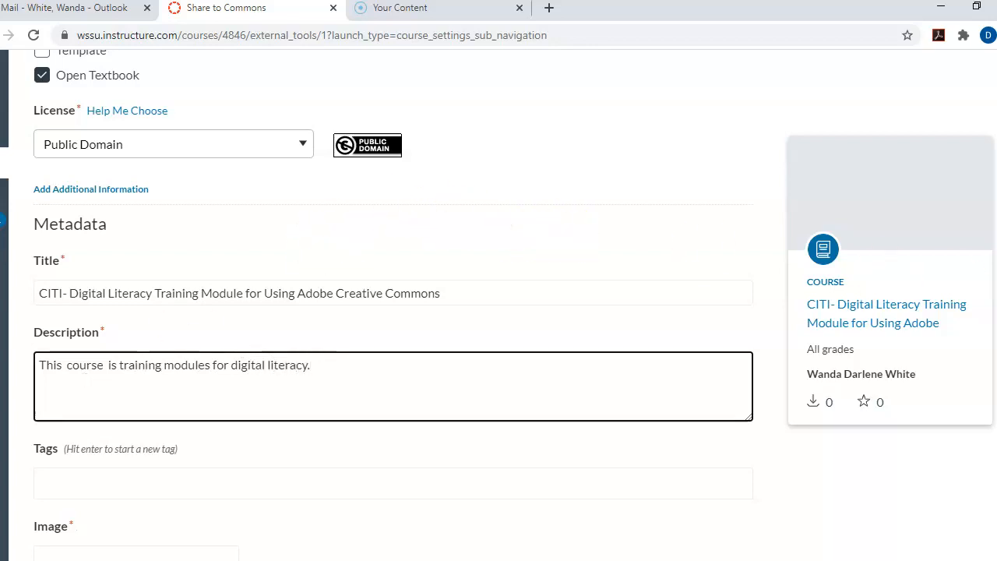
pyautogui.scroll(-3, 451, 337)
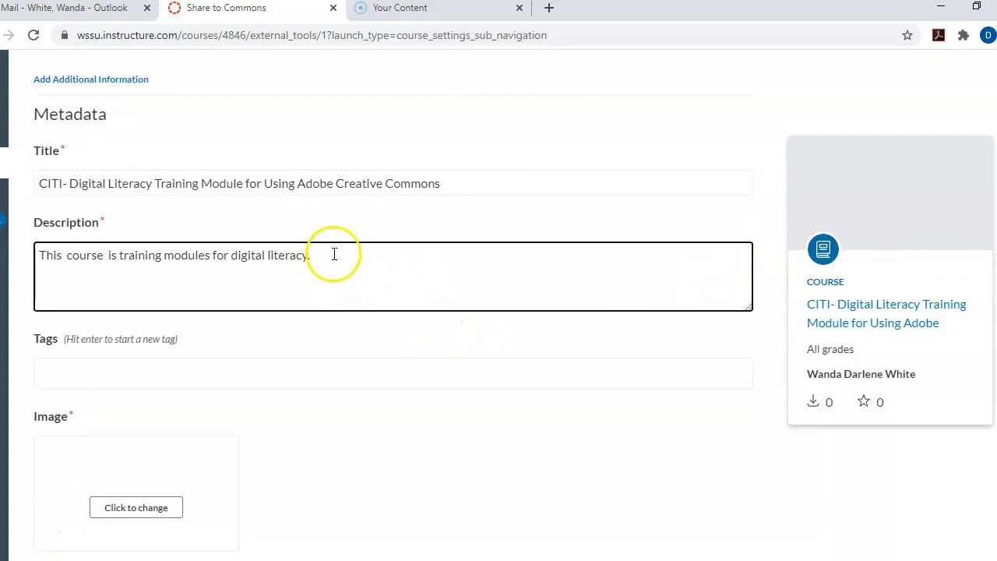
pyautogui.click(110, 295)
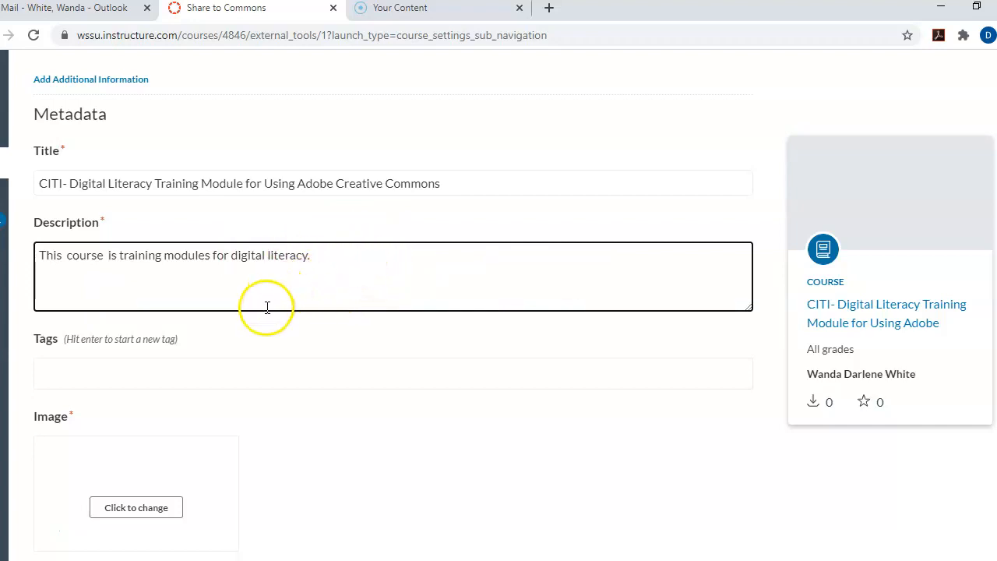
# Add the tags "digital literacy" and "training" to the resource's metadata
pyautogui.click(153, 372)
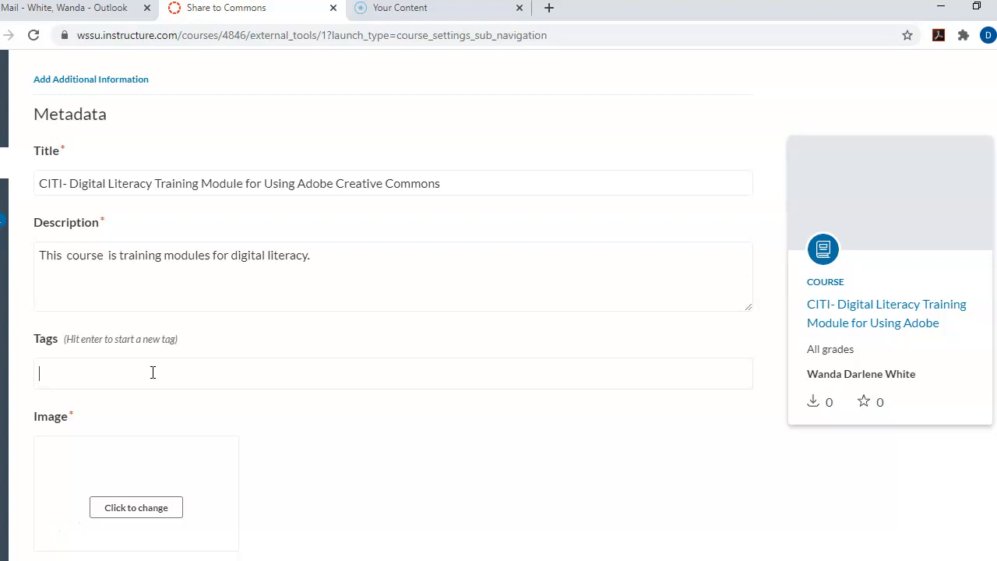
pyautogui.press('BackSpace')
pyautogui.write('gital')
pyautogui.write(' litera')
pyautogui.press('BackSpace')
pyautogui.write('eracy')
pyautogui.press('Return')
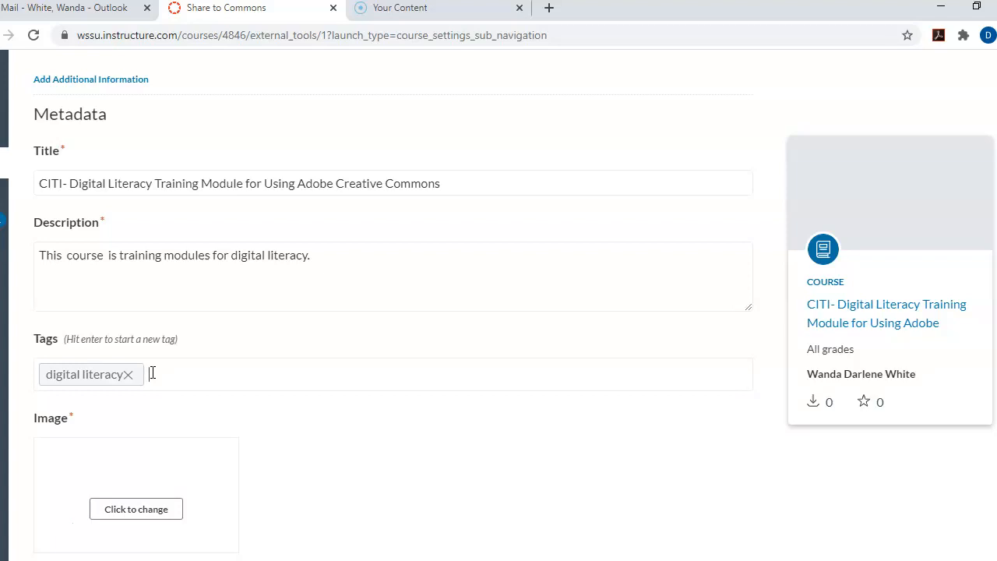
pyautogui.write('training')
pyautogui.press('Return')
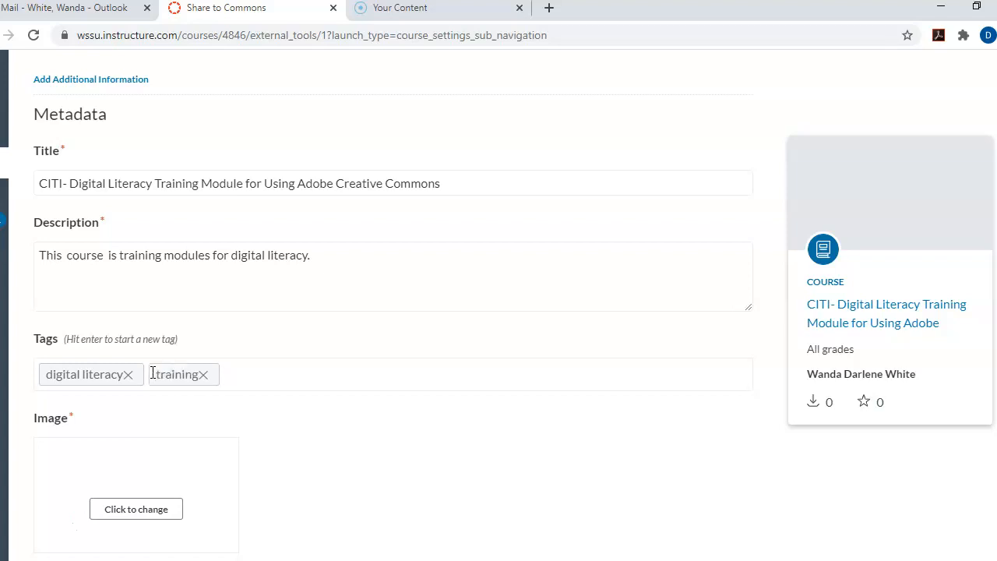
# Add two more tags to the resource, "digital" and "Adobe Create Suite"
pyautogui.write('digi')
pyautogui.write('t')
pyautogui.press('BackSpace')
pyautogui.write('ital')
pyautogui.press('Return')
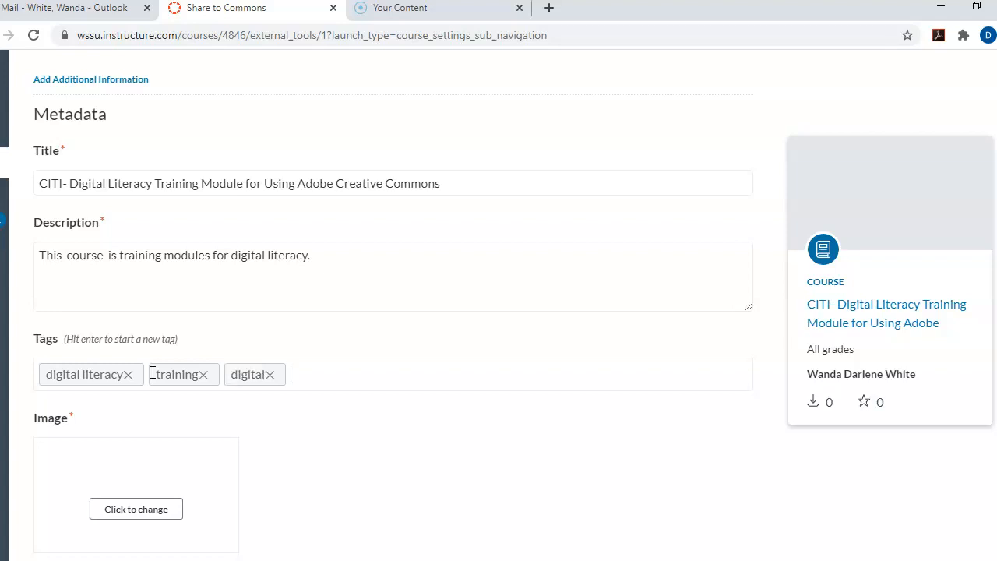
pyautogui.write('Adobe Create Suite')
pyautogui.press('BackSpace')
pyautogui.press('BackSpace')
pyautogui.write('te')
pyautogui.press('Return')
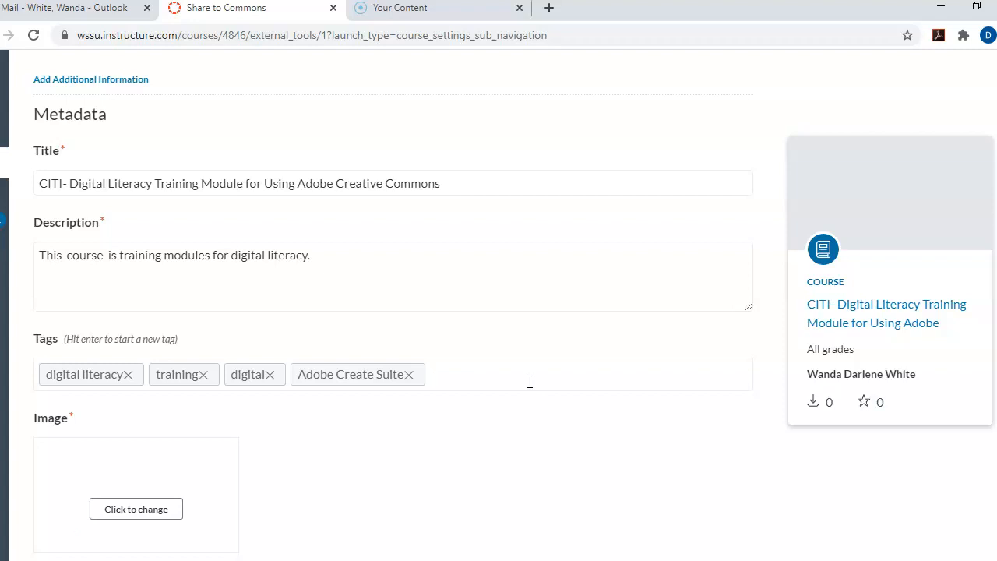
# Set the resource's image to the Unsplash photo of the yellow digital wristwatch
pyautogui.scroll(-2, 839, 341)
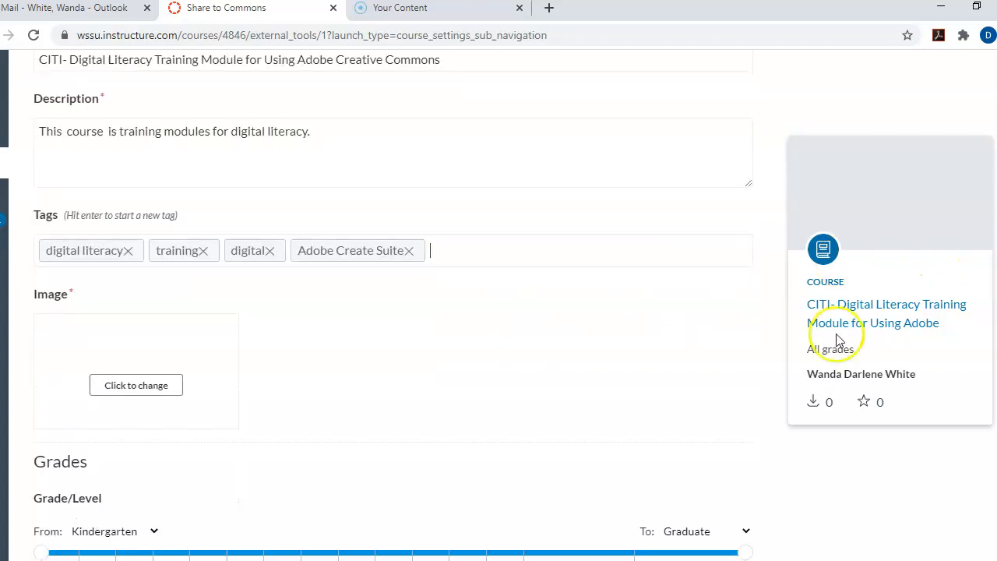
pyautogui.click(124, 386)
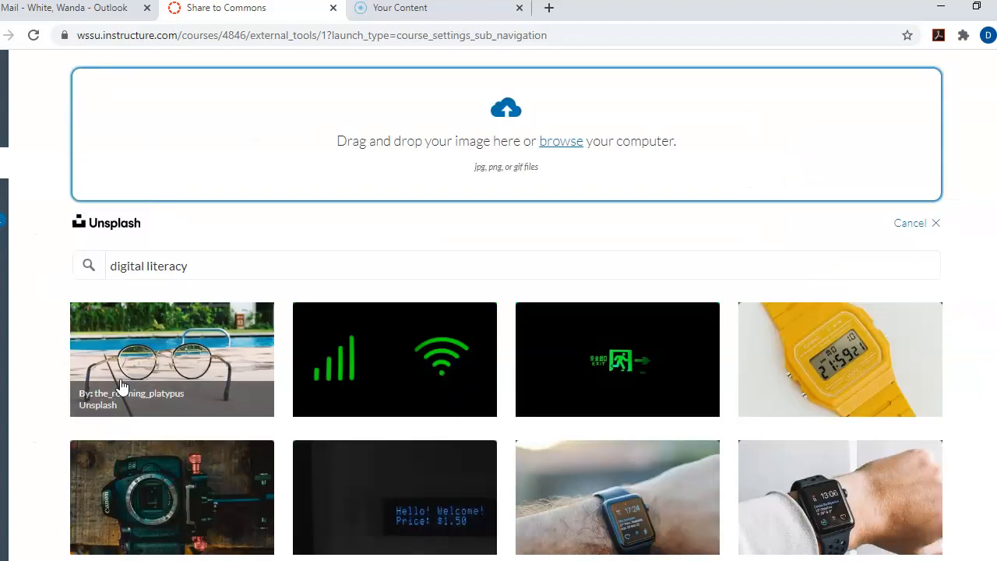
pyautogui.click(558, 152)
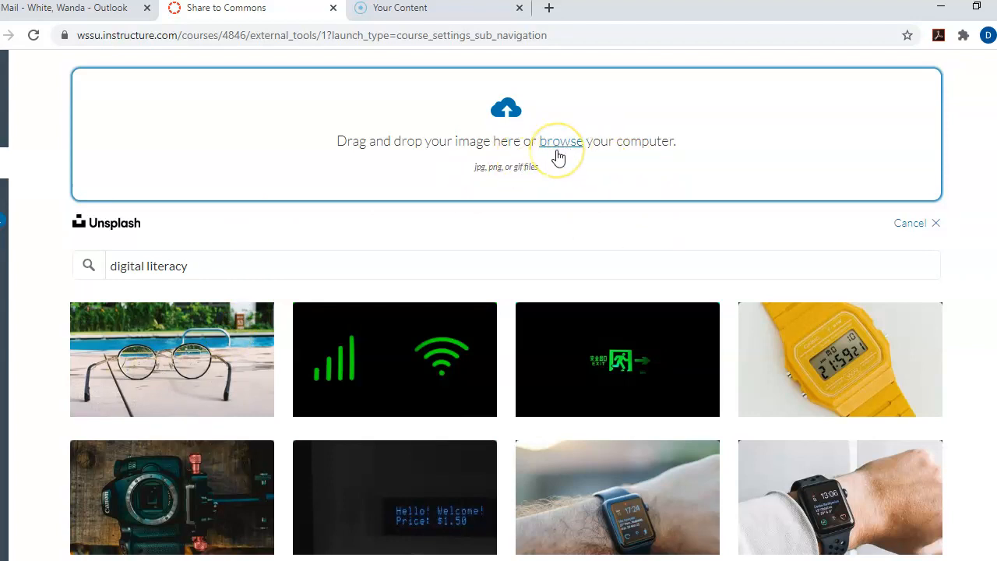
pyautogui.click(546, 163)
pyautogui.click(828, 316)
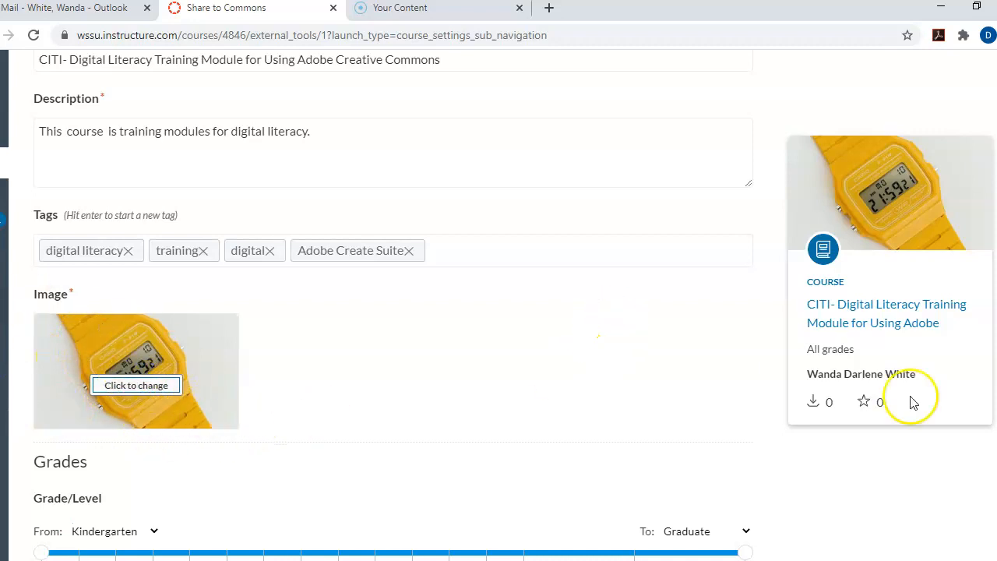
# Set the resource's grade level range from Undergraduate to Graduate
pyautogui.scroll(-1, 598, 336)
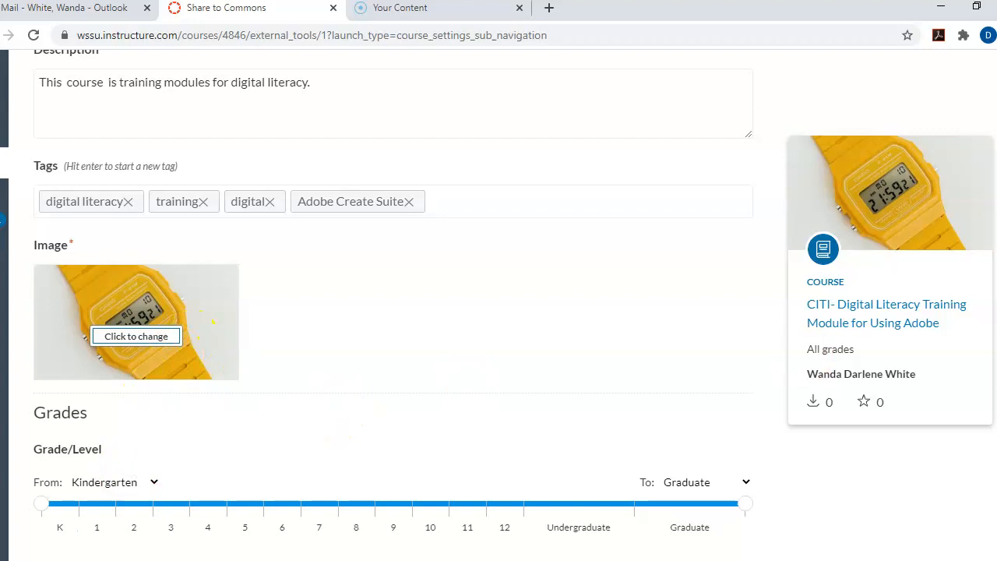
pyautogui.scroll(-1, 343, 416)
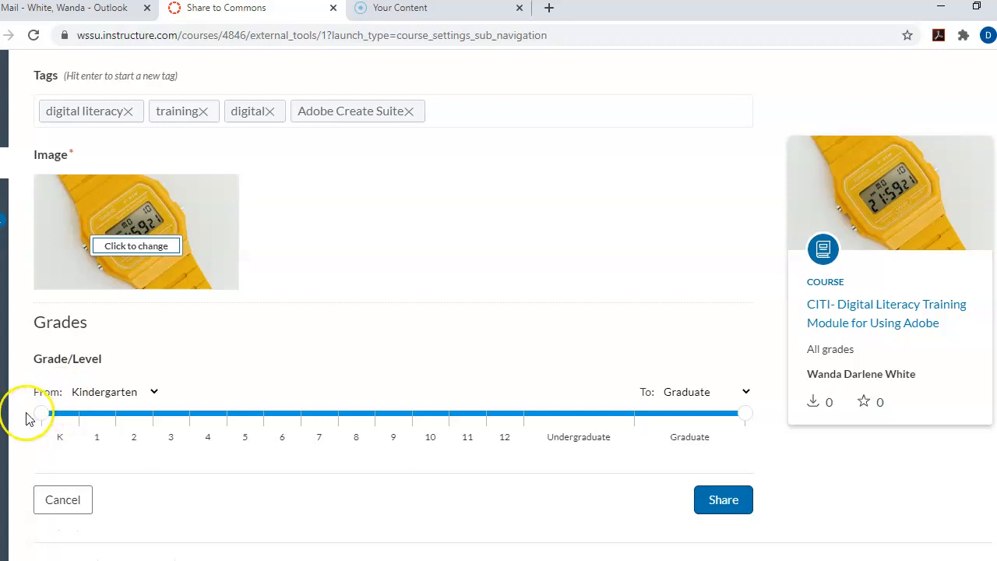
pyautogui.moveTo(41, 413); pyautogui.dragTo(533, 419)
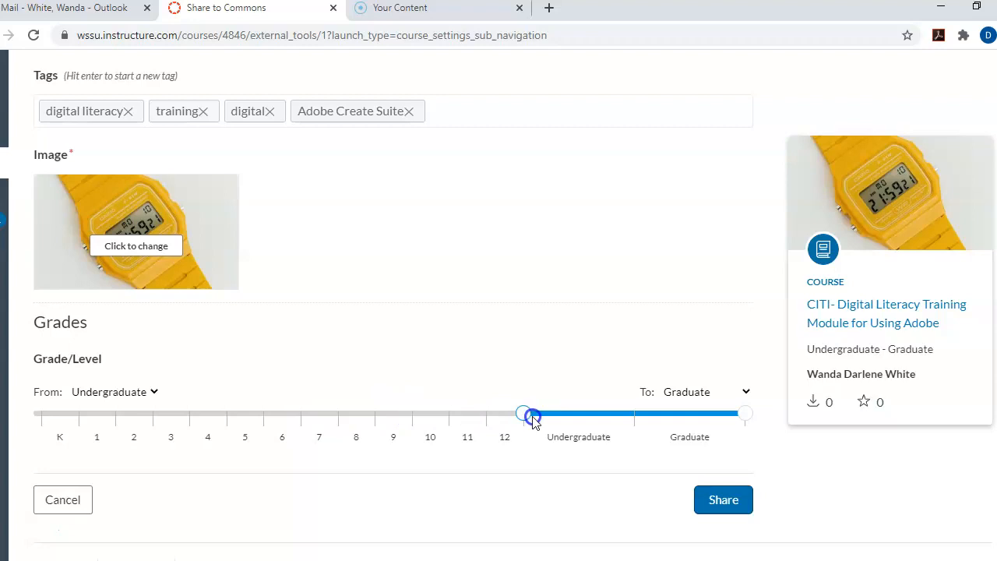
pyautogui.moveTo(749, 420); pyautogui.dragTo(658, 409)
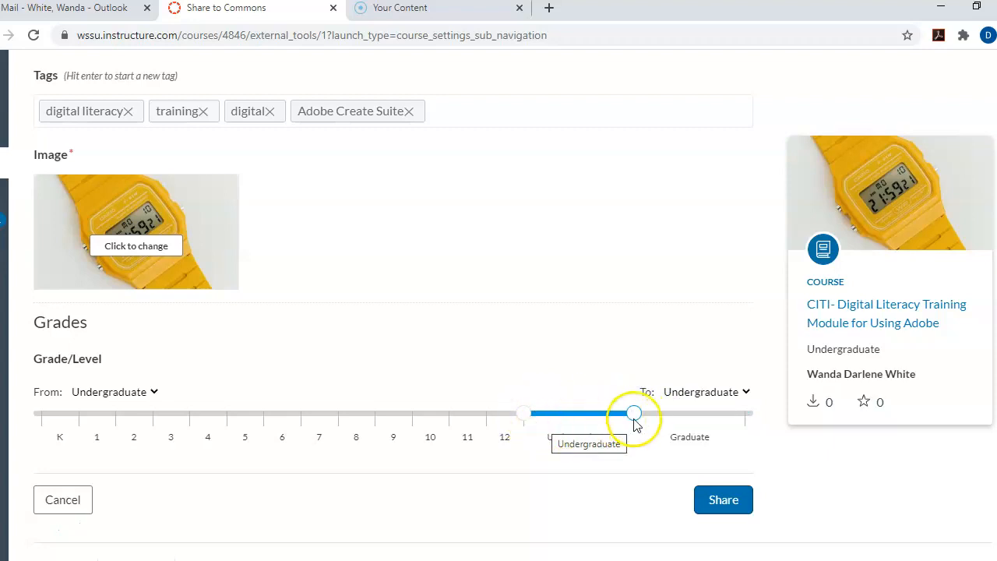
pyautogui.moveTo(635, 413); pyautogui.dragTo(708, 414)
pyautogui.moveTo(525, 415); pyautogui.dragTo(550, 408)
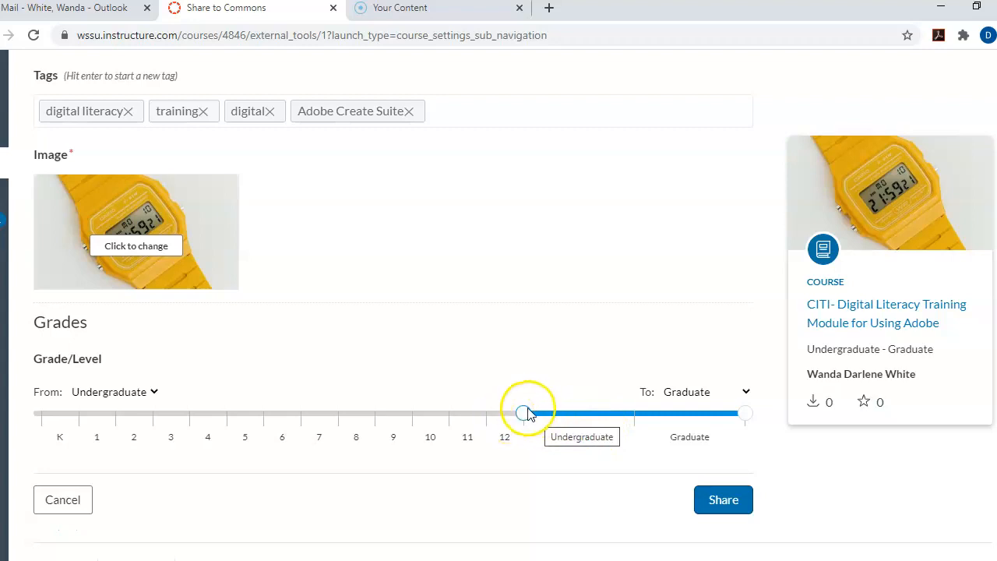
pyautogui.moveTo(520, 414)
pyautogui.mouseDown()
pyautogui.moveTo(40, 412)
pyautogui.moveTo(539, 423)
pyautogui.moveTo(528, 423)
pyautogui.mouseUp()
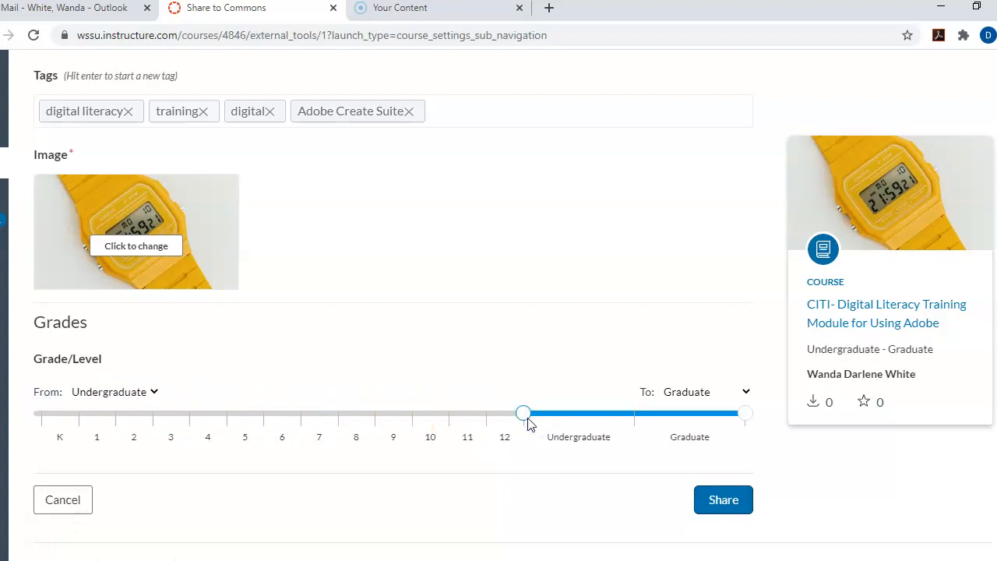
# Share the completed course resource to Commons and copy its resource link
pyautogui.click(718, 501)
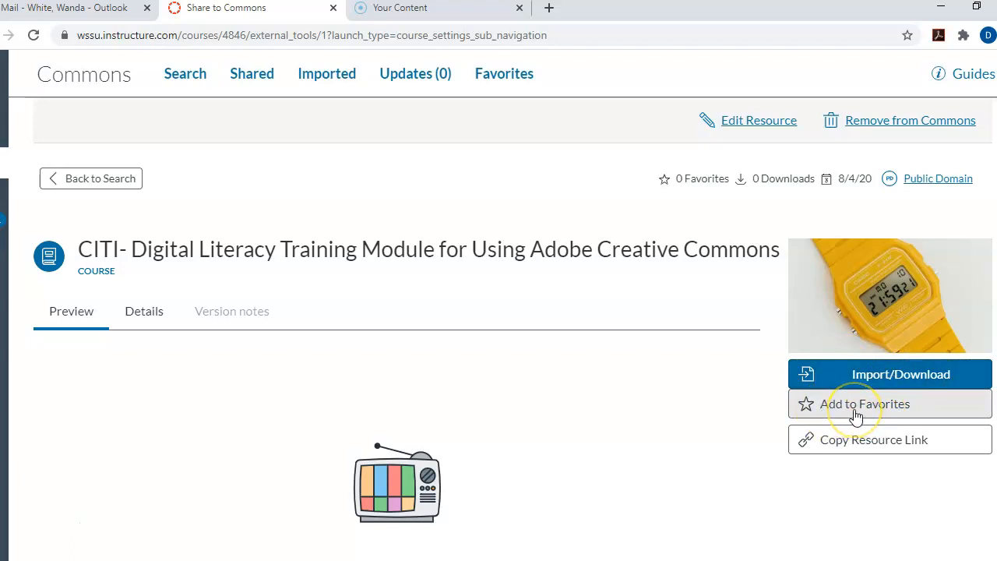
pyautogui.click(861, 452)
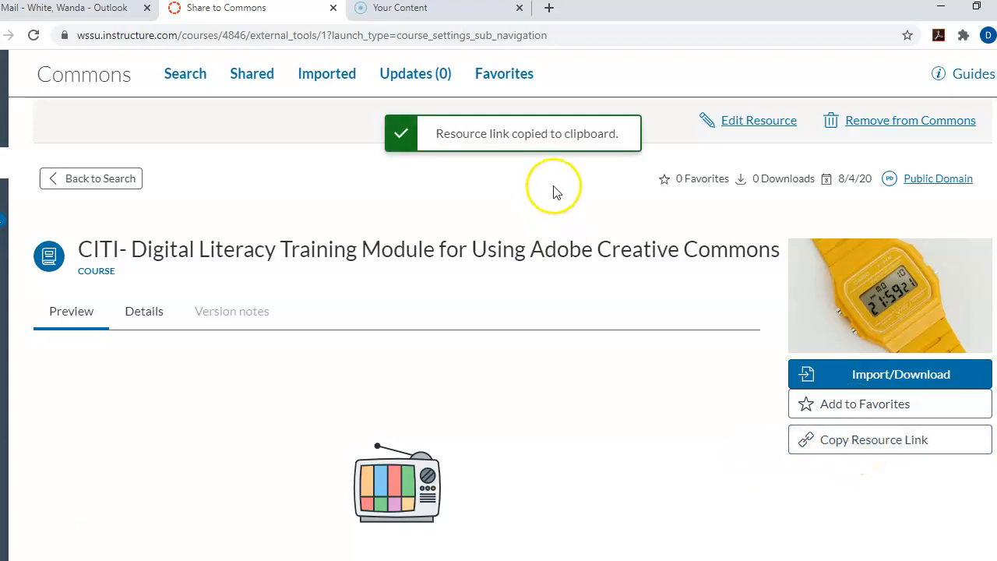